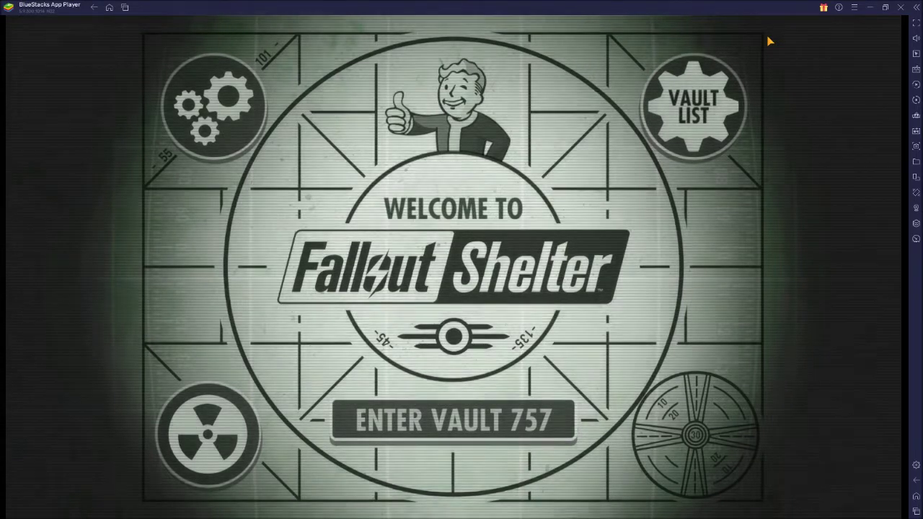
Switch to File Explorer and open Android > data > com.bethsoft.falloutshelter > files in the Pixel 6's internal shared storage
key("alt+Tab")
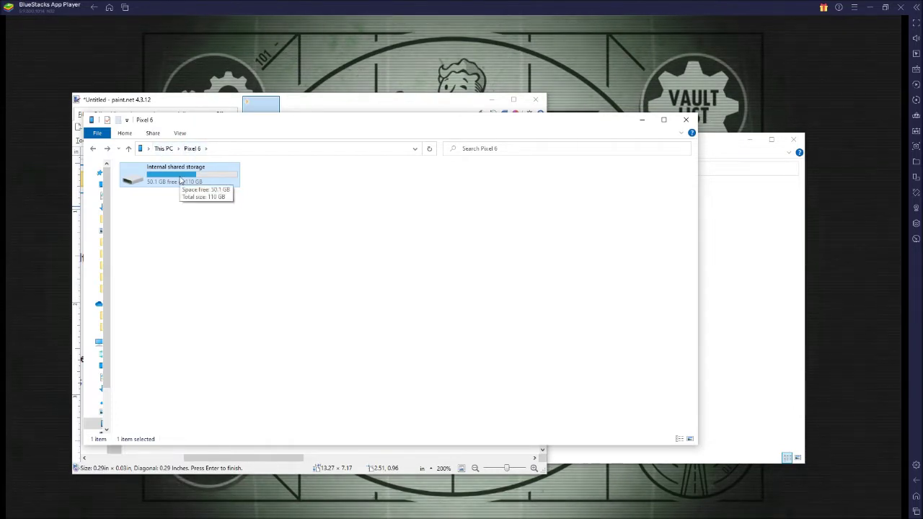
double_click(180, 180)
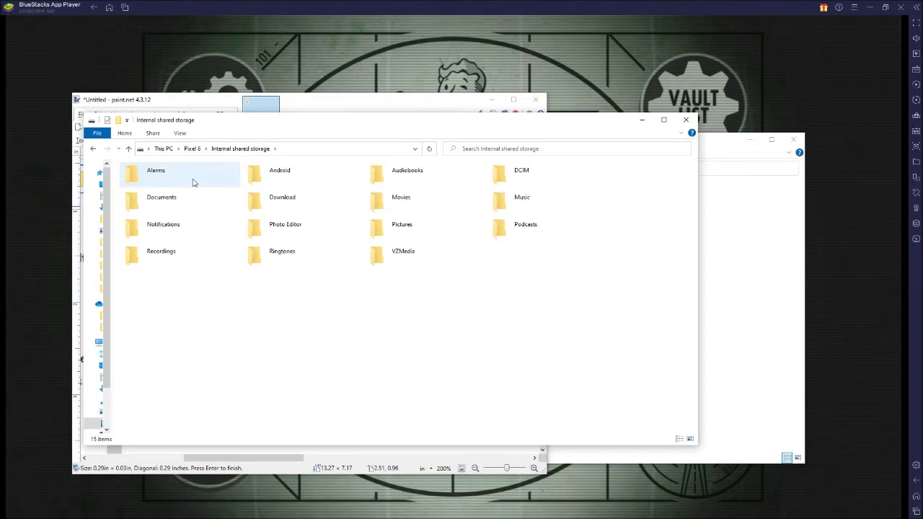
double_click(280, 180)
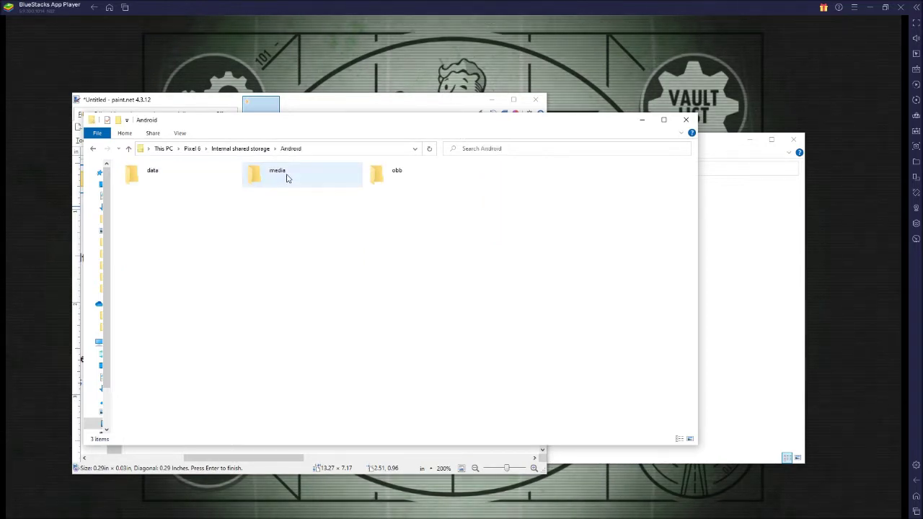
double_click(193, 169)
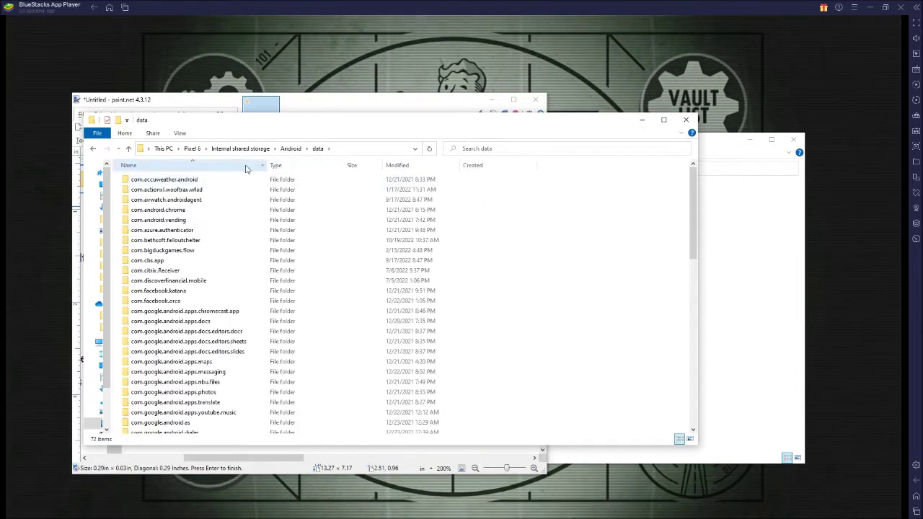
double_click(186, 242)
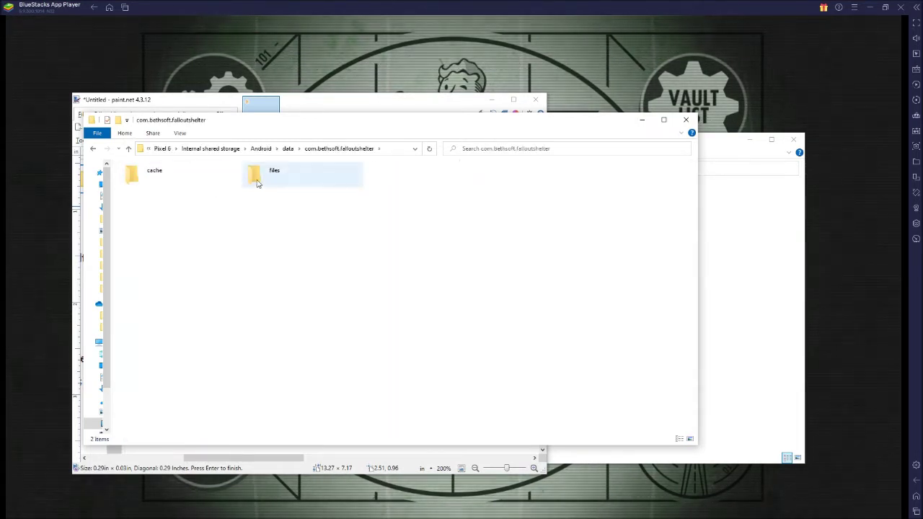
double_click(256, 183)
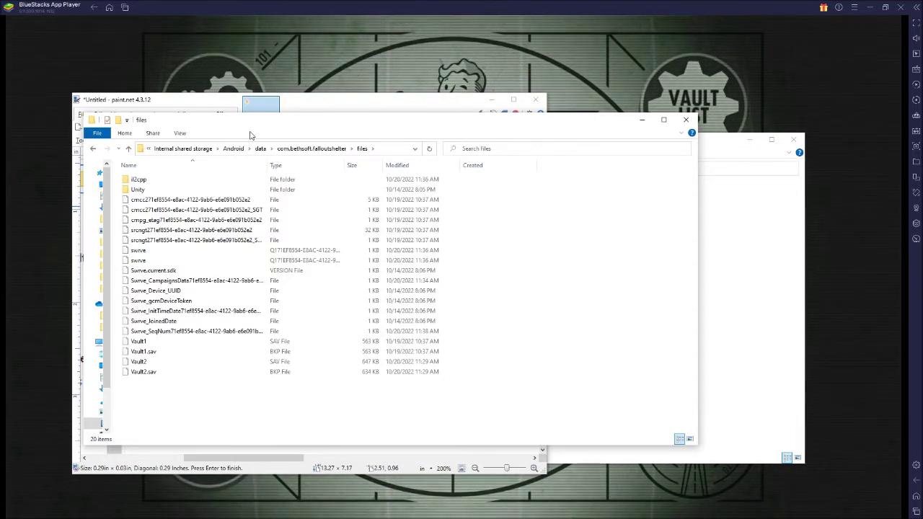
Check the PC save path in the paint.net screenshot, then arrange the phone's files folder and the Move to Mobile folder side by side
left_click(295, 108)
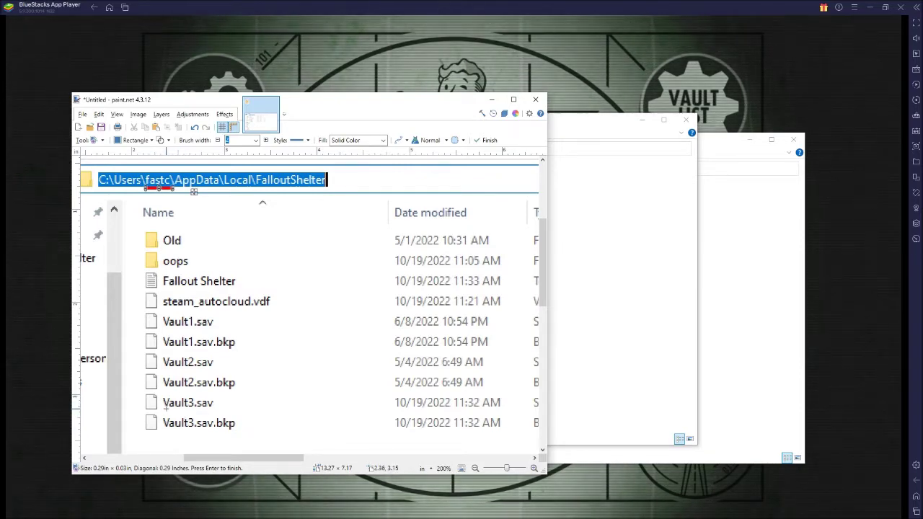
left_click(641, 239)
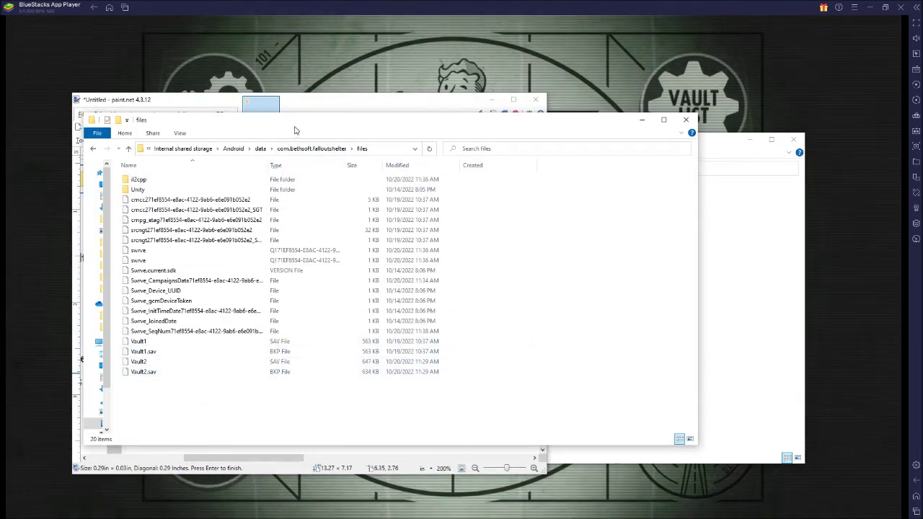
mouse_move(294, 130)
left_mouse_down()
mouse_move(432, 108)
mouse_move(436, 86)
left_mouse_up()
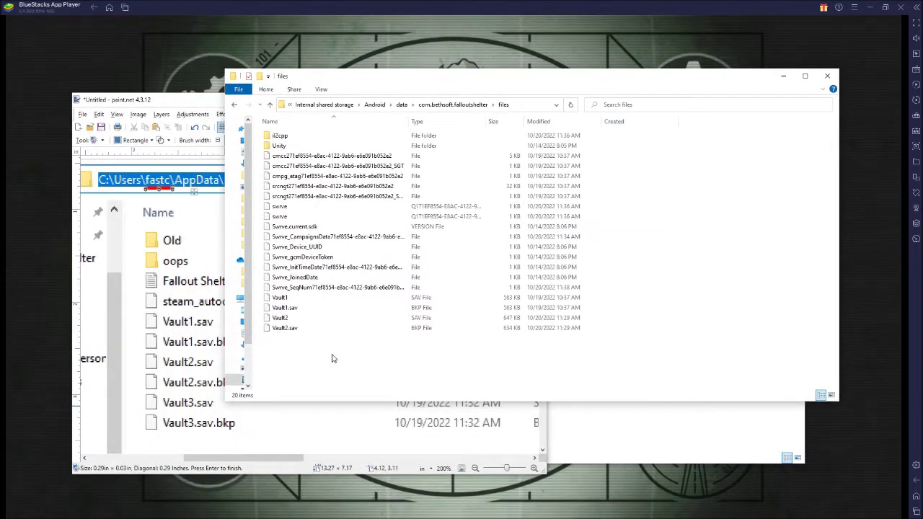
left_click(638, 436)
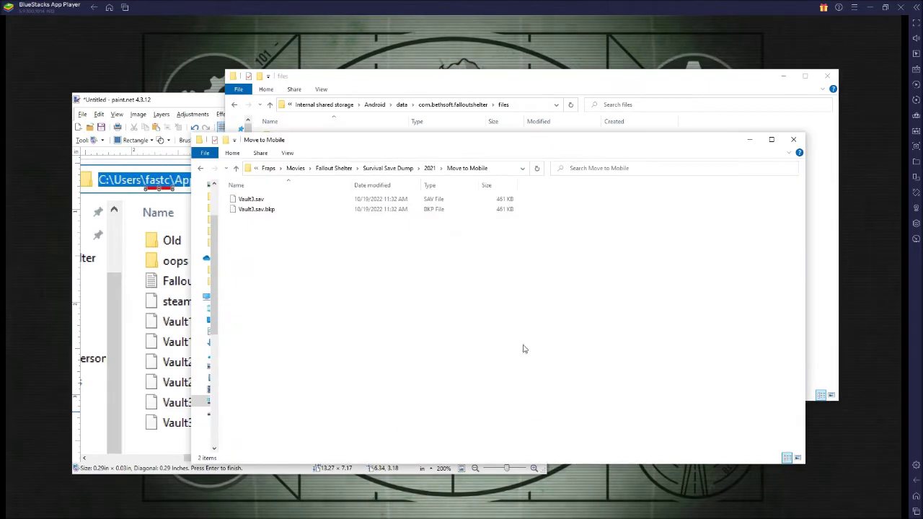
left_click_drag(425, 142, 664, 135)
Copy Vault3.sav and Vault3.sav.bkp from the Move to Mobile folder into the phone's Fallout Shelter files folder
left_click(502, 204)
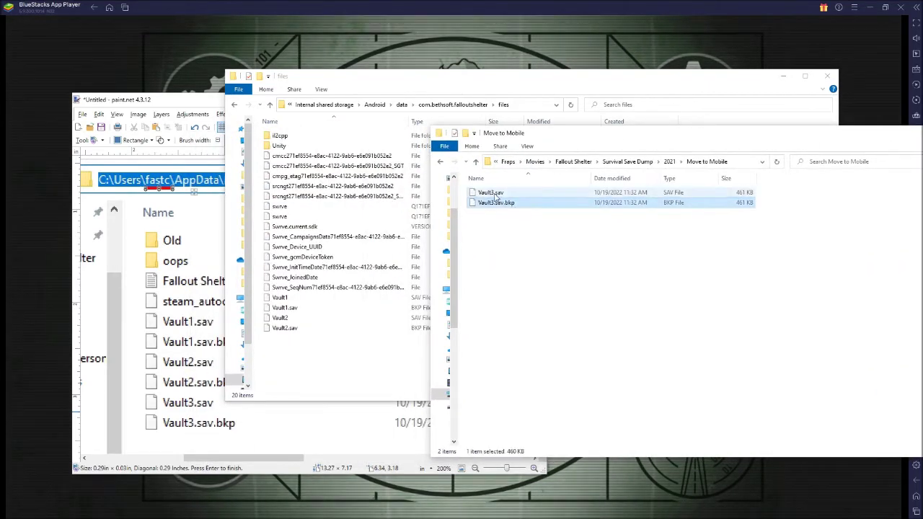
left_click(495, 193, "shift")
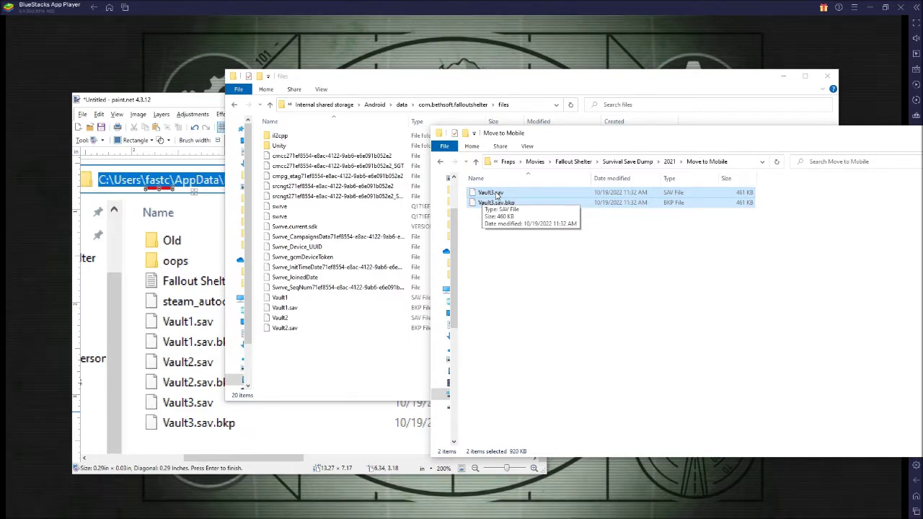
mouse_move(495, 196)
left_mouse_down()
mouse_move(521, 185)
mouse_move(360, 319)
mouse_move(500, 226)
mouse_move(505, 205)
left_mouse_up()
left_click(504, 206)
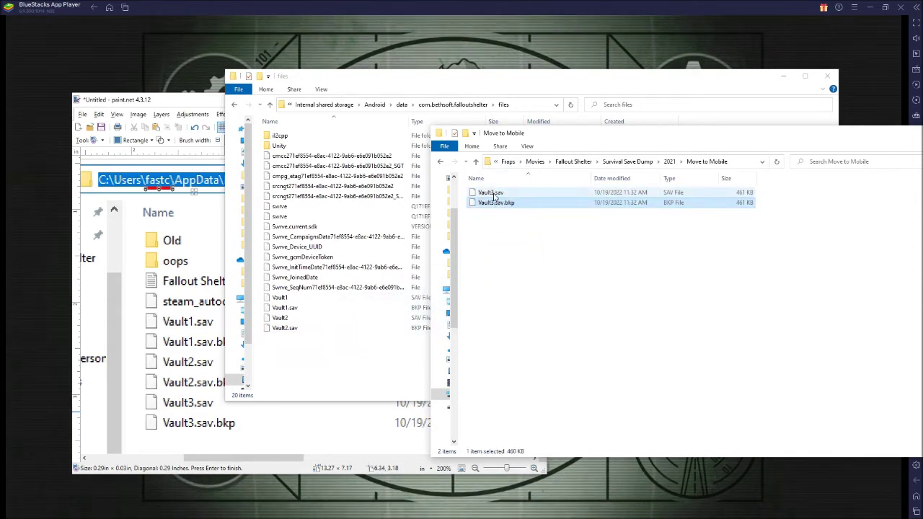
left_click(498, 195, "ctrl")
left_click_drag(497, 199, 309, 362)
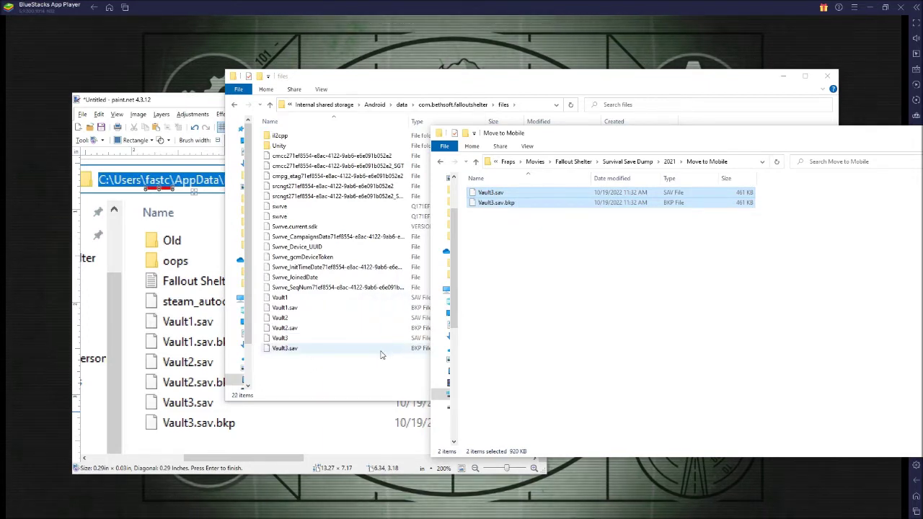
left_click(300, 357)
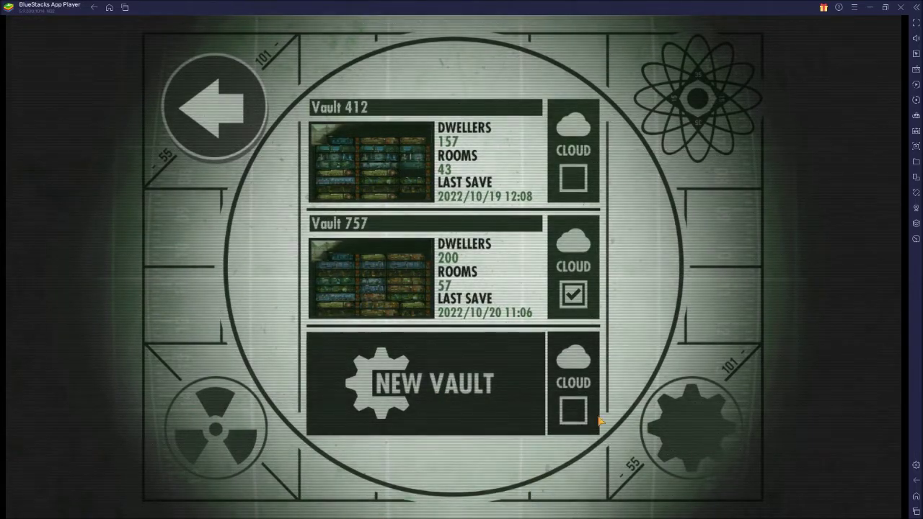
Switch to Fallout Shelter's vault list, enable cloud saving for the third slot, and load Vault 0
left_click(573, 412)
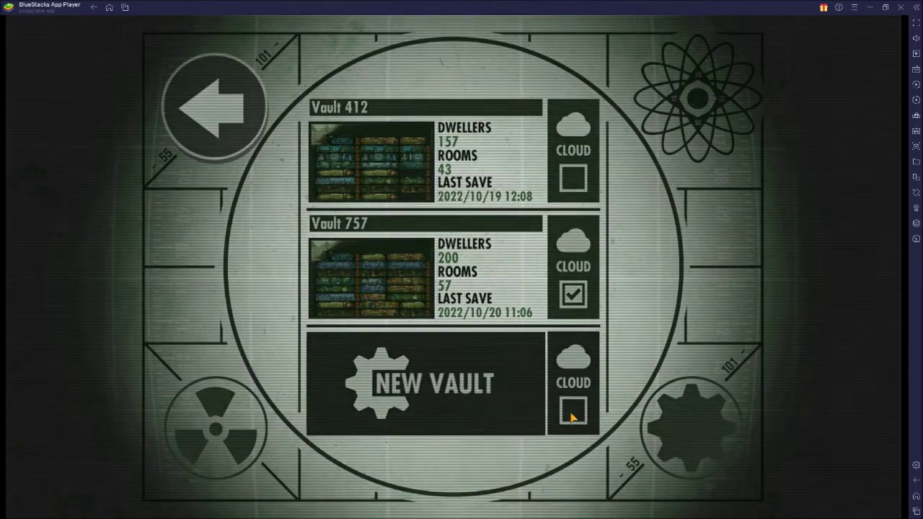
left_click(566, 408)
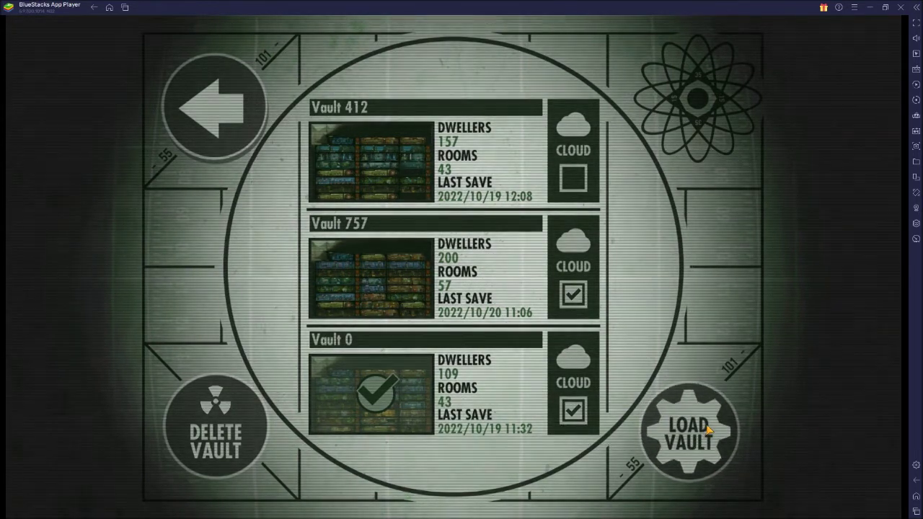
left_click(708, 430)
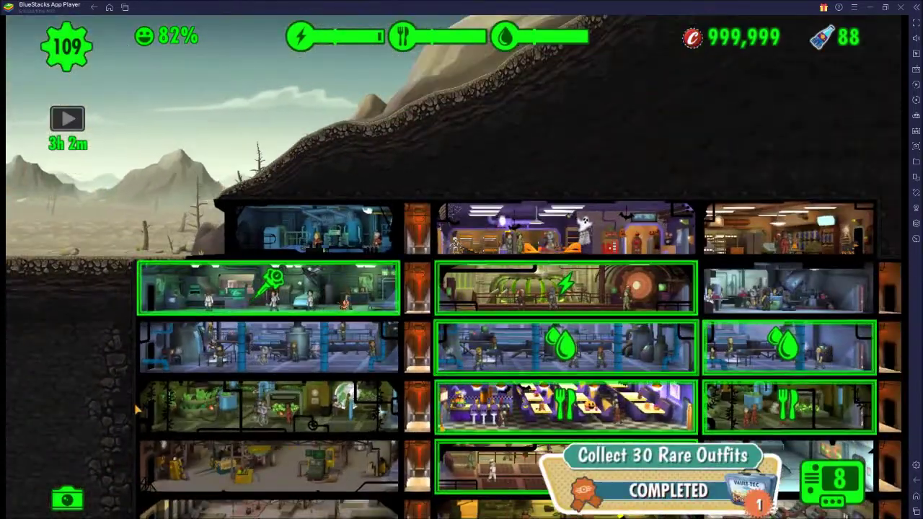
Look over the loaded vault's upper floors and close the Spelun-King Training quest window without entering
left_click_drag(110, 389, 110, 414)
left_click_drag(519, 315, 528, 257)
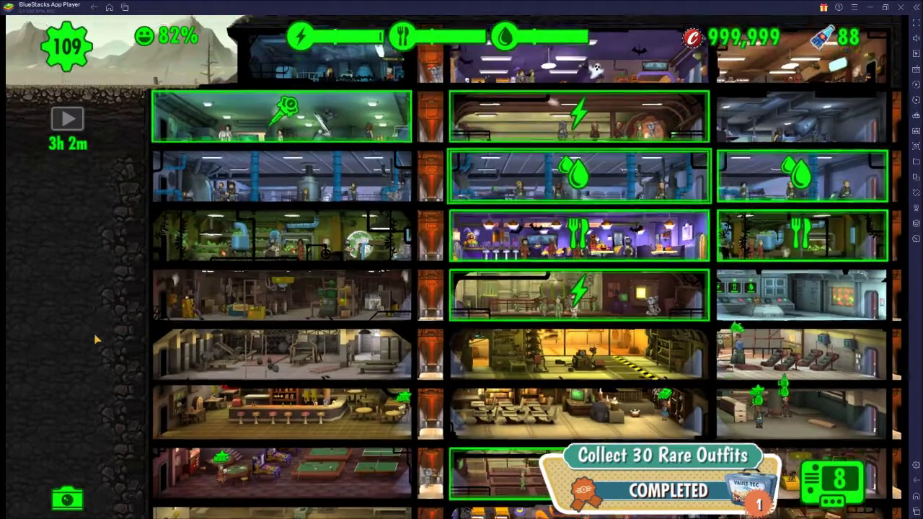
left_click_drag(166, 28, 167, 195)
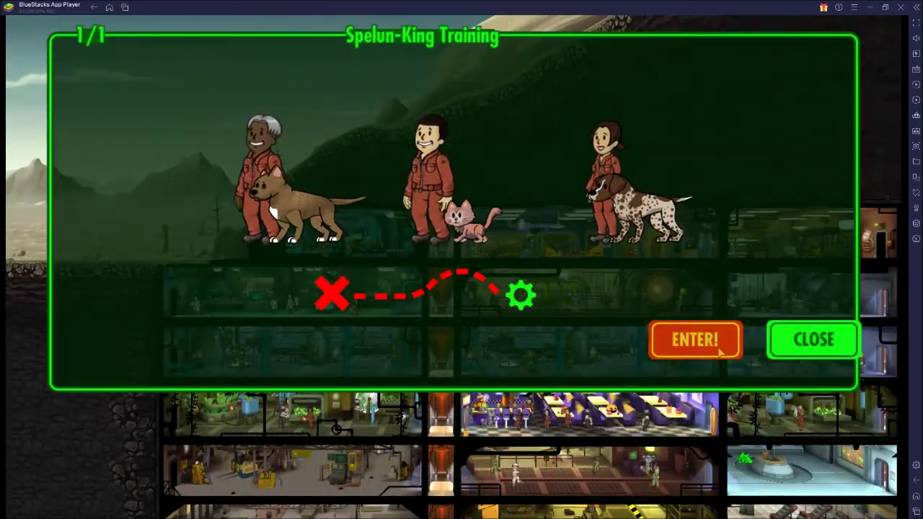
left_click(813, 339)
View the vault's current objectives and close the list
left_click(834, 478)
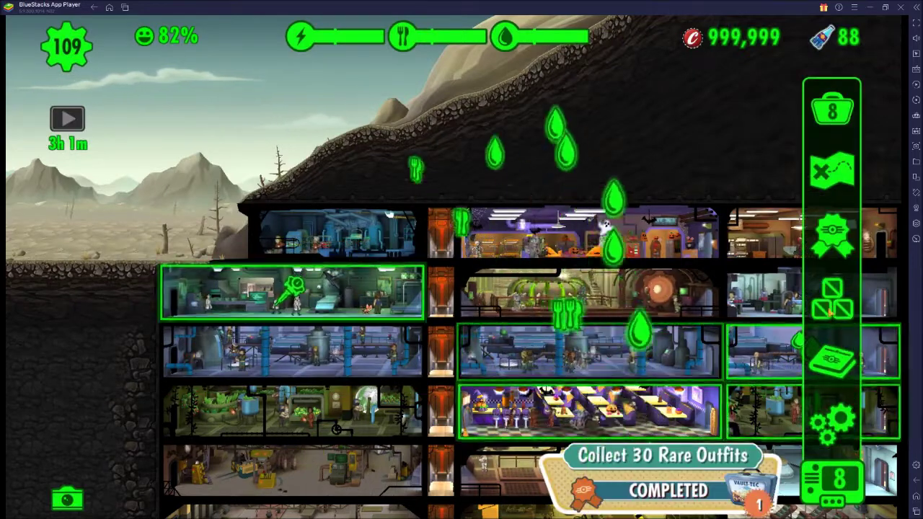
left_click(828, 238)
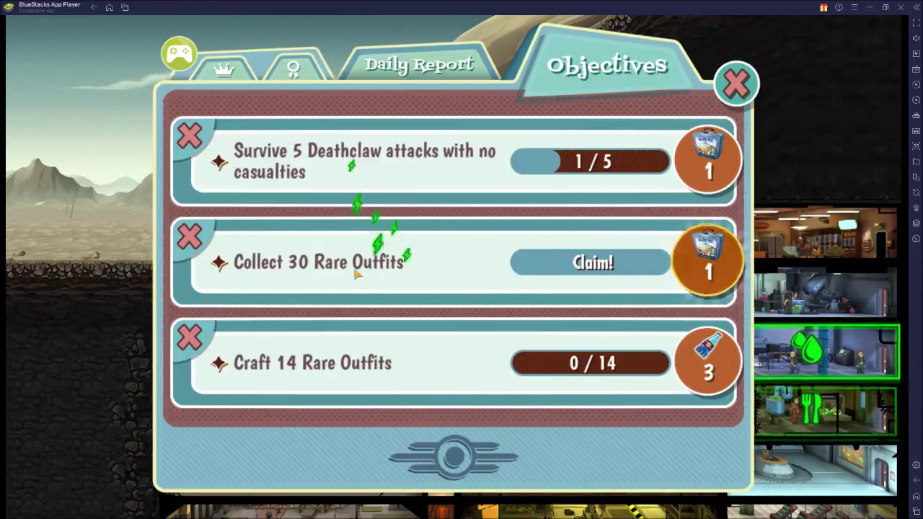
left_click(731, 84)
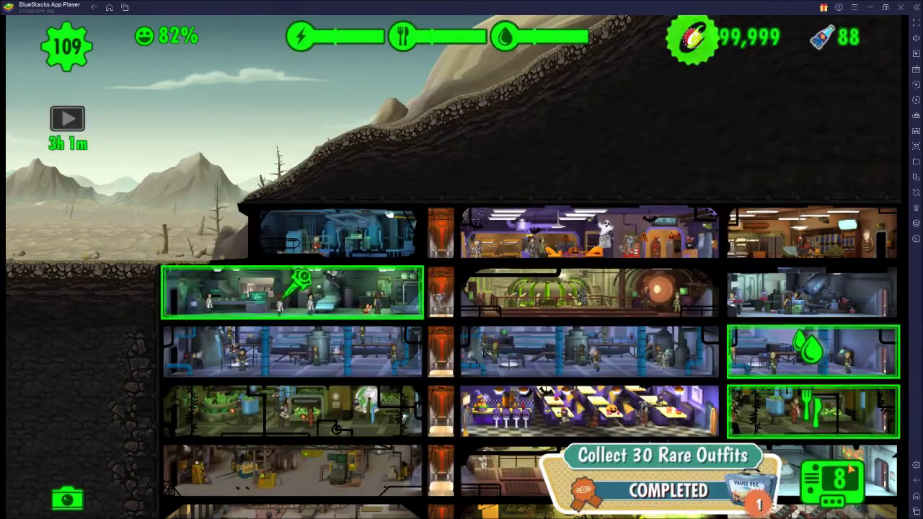
Open the quest list and browse the completed quests through to The Mystery of Vault 31
left_click(832, 171)
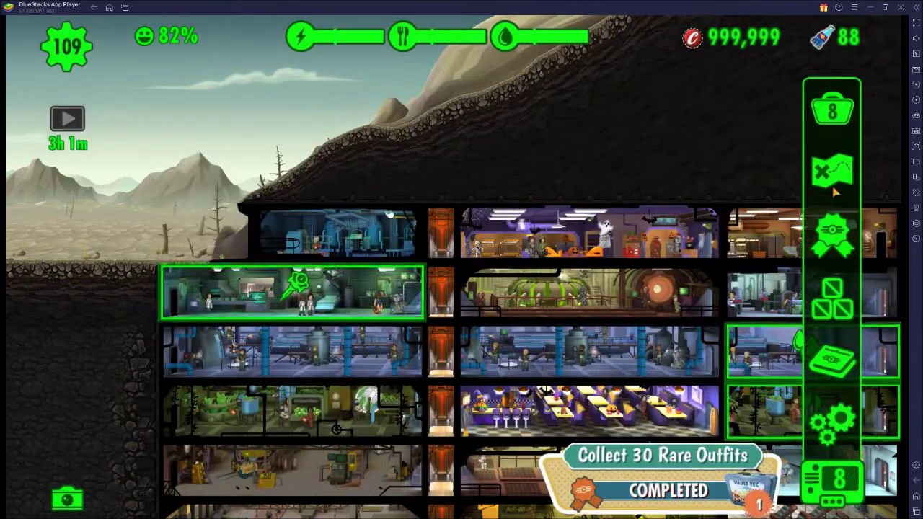
scroll(404, 230, "down", 5)
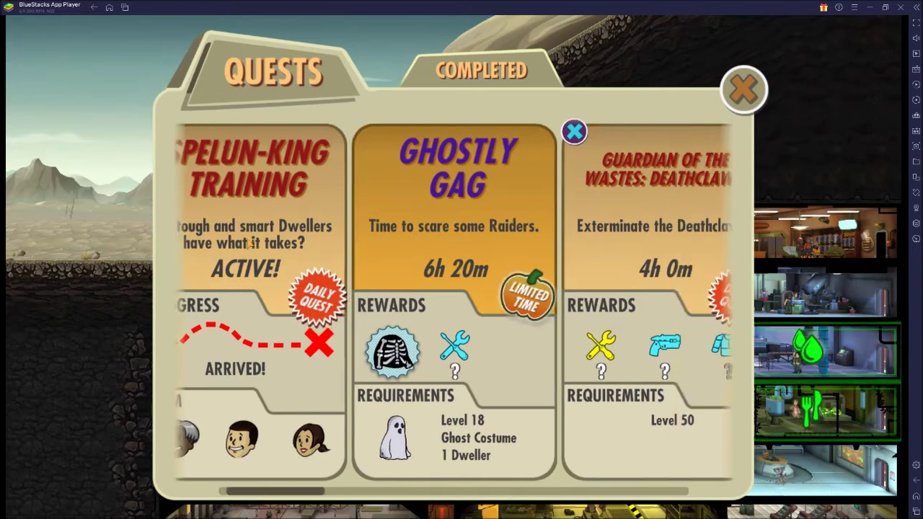
left_click(504, 76)
scroll(483, 208, "down", 10)
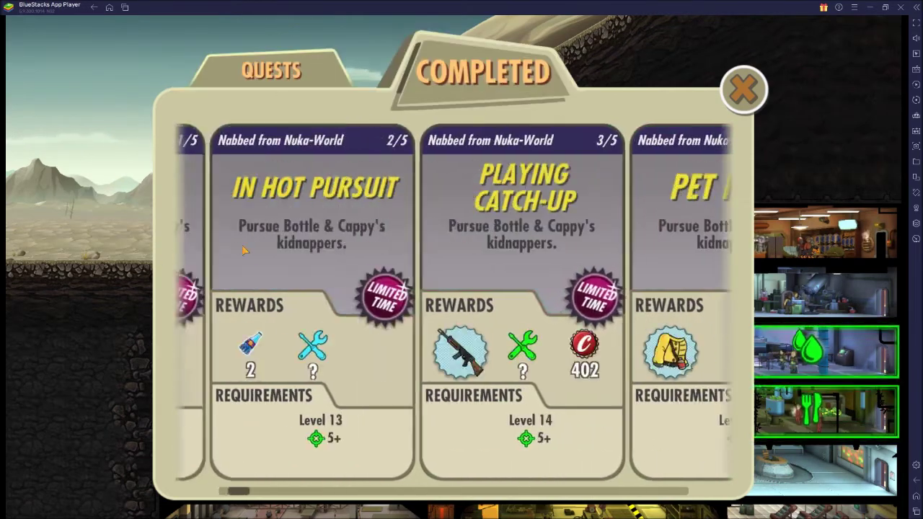
scroll(483, 208, "down", 10)
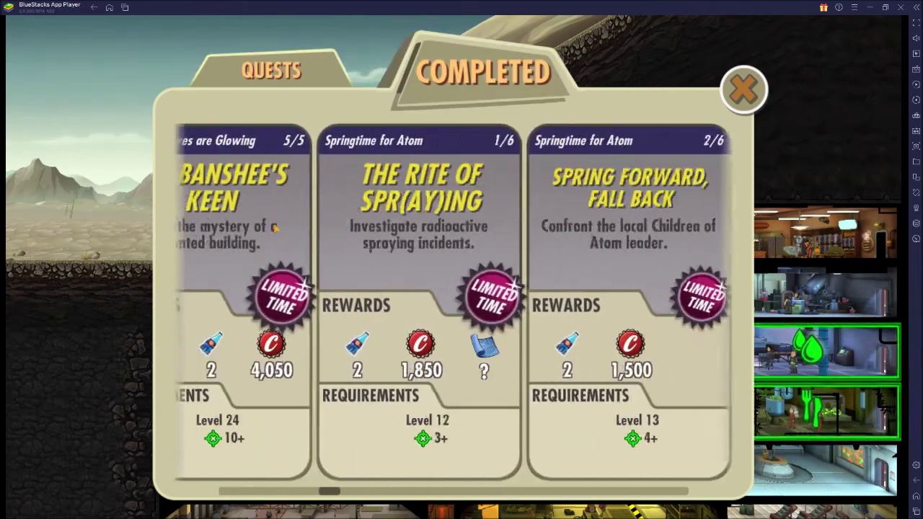
scroll(255, 226, "down", 10)
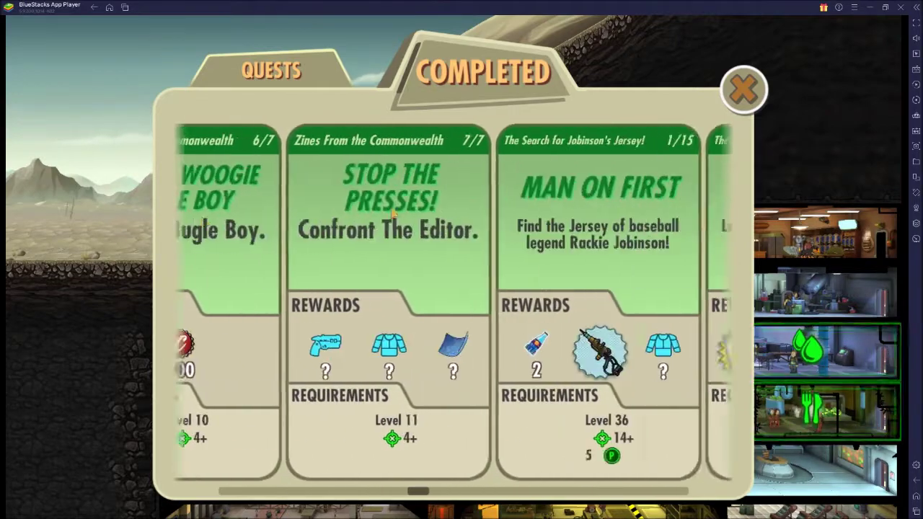
scroll(513, 190, "down", 3)
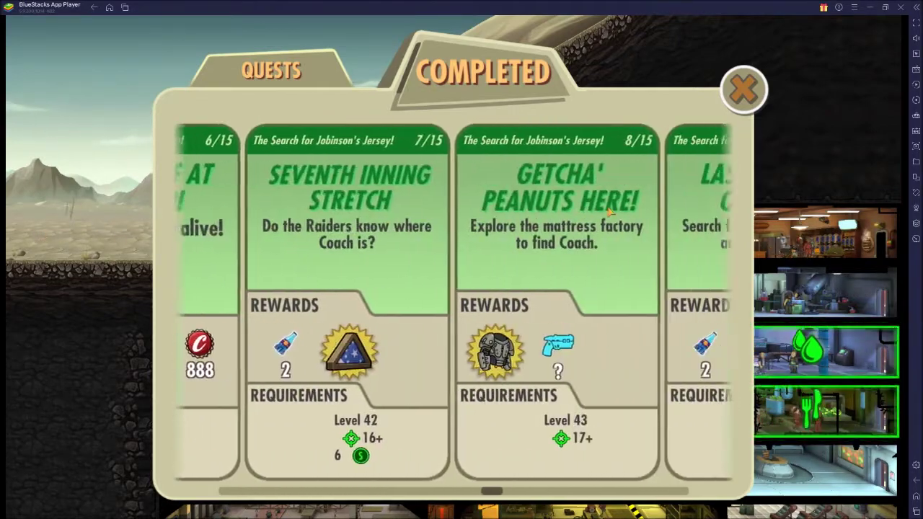
scroll(618, 225, "down", 5)
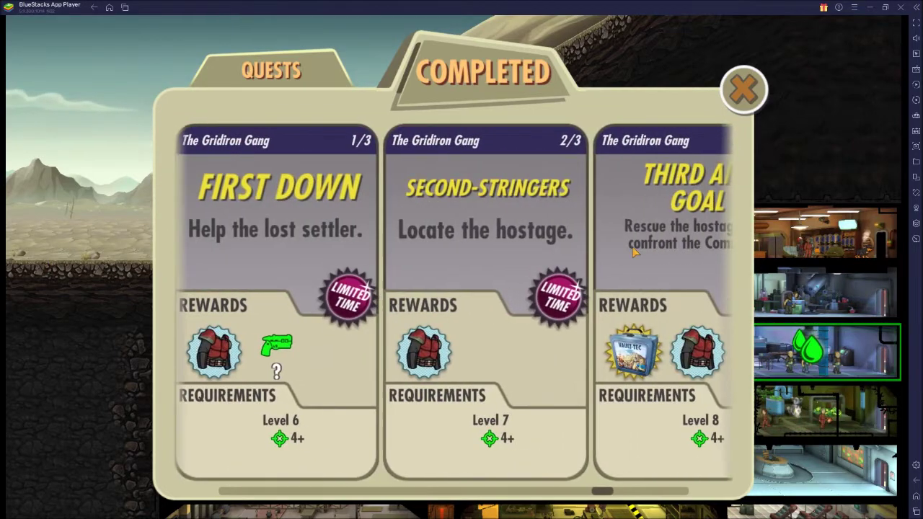
scroll(397, 281, "down", 3)
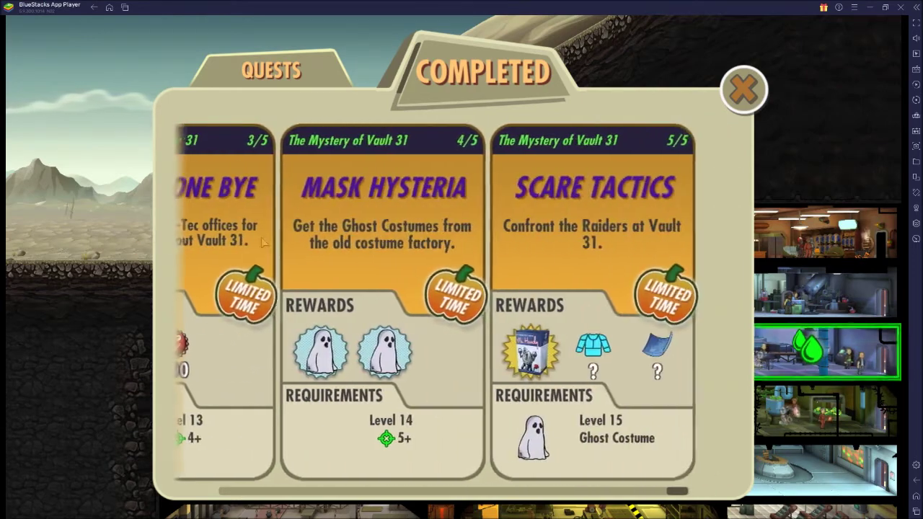
Browse the active and available quests, then close the quest list
left_click(240, 69)
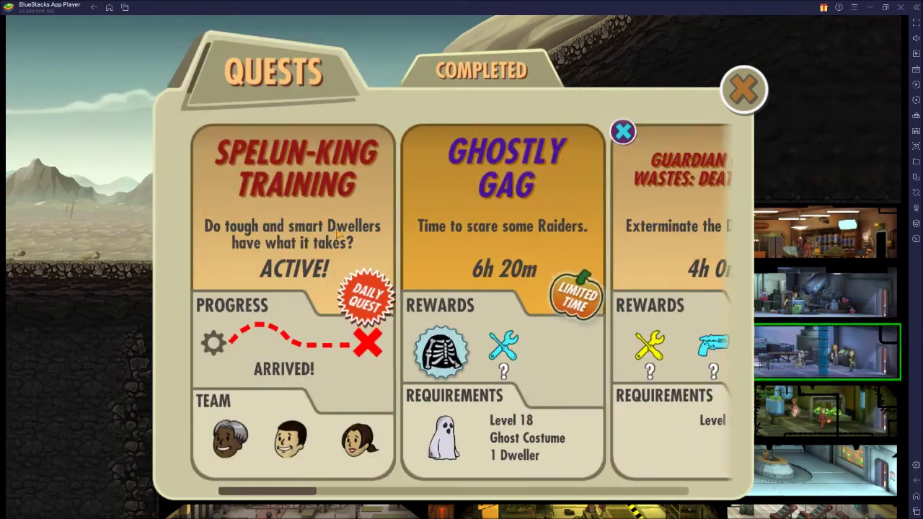
scroll(205, 262, "down", 3)
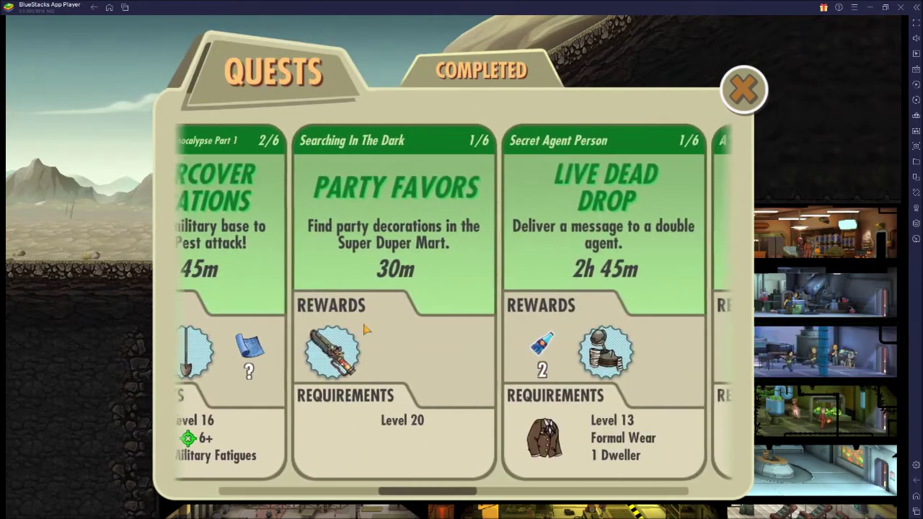
left_click(744, 89)
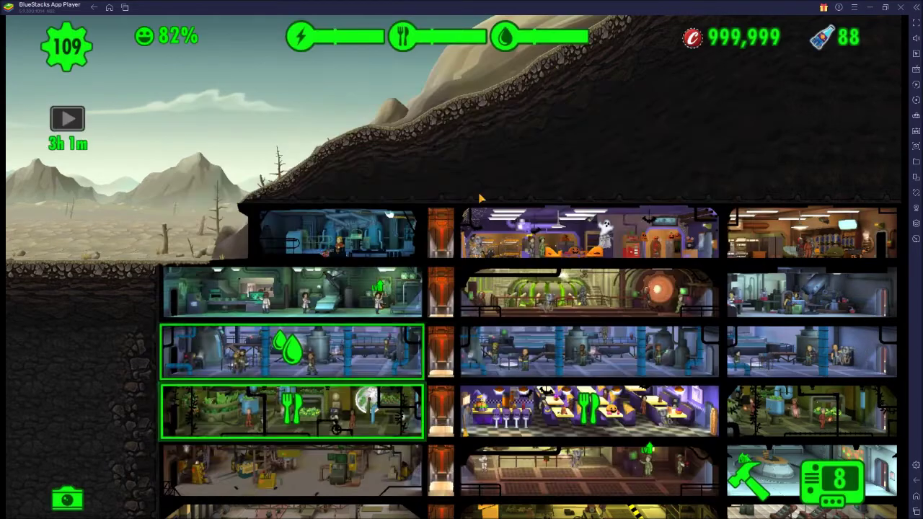
Look over the vault's rooms from the upper floors down to the lowest levels
left_click_drag(77, 400, 62, 179)
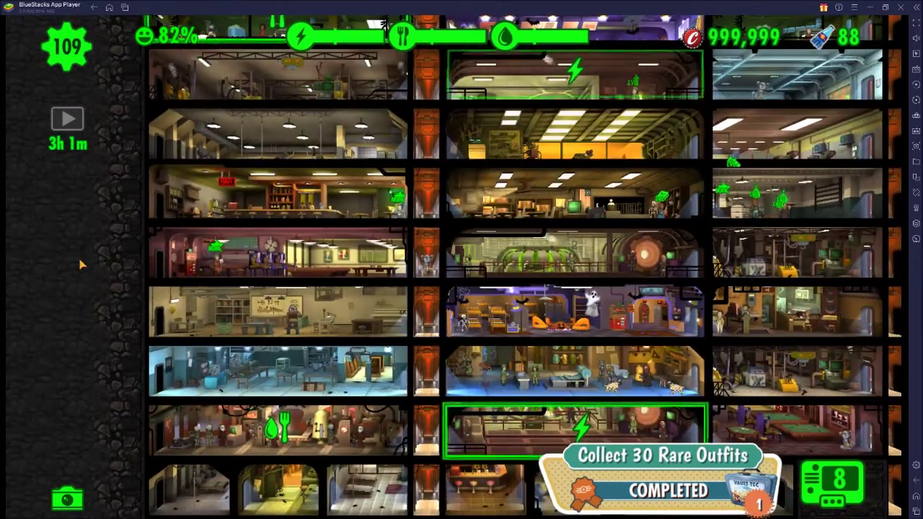
left_click_drag(96, 344, 100, 399)
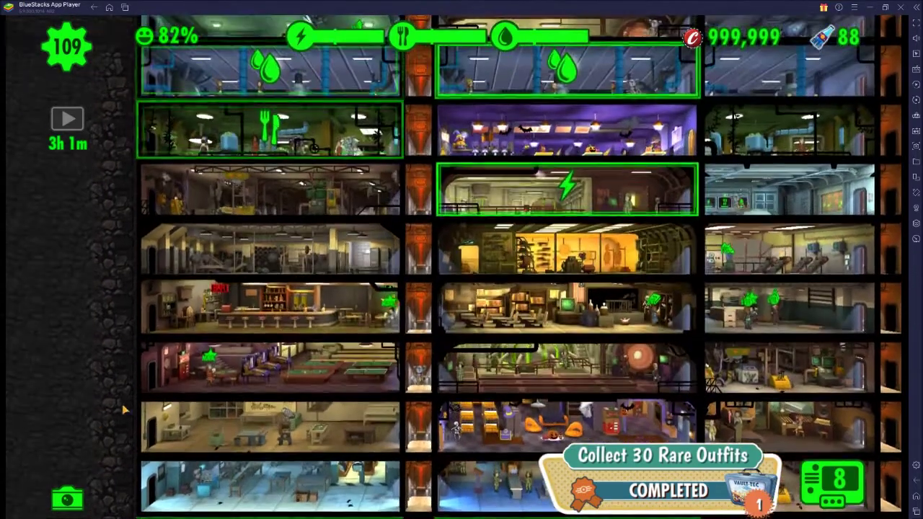
left_click_drag(120, 406, 94, 316)
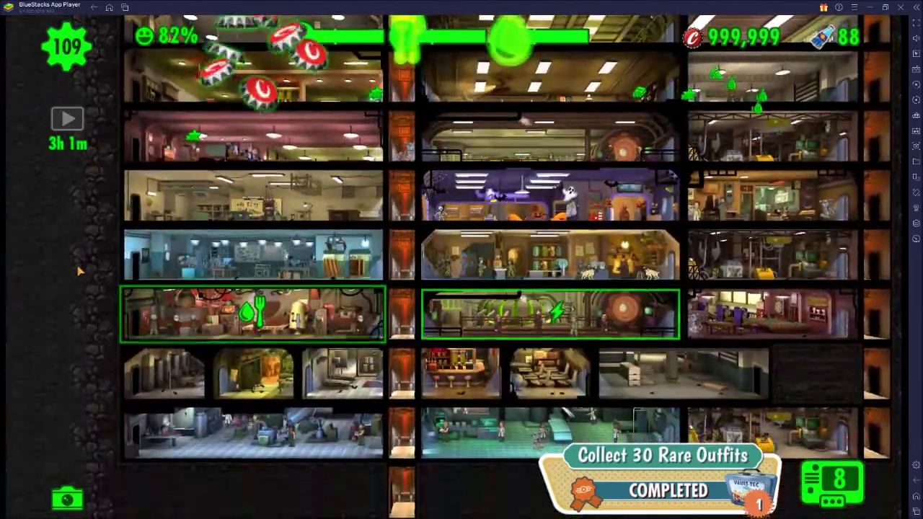
left_click_drag(79, 271, 87, 388)
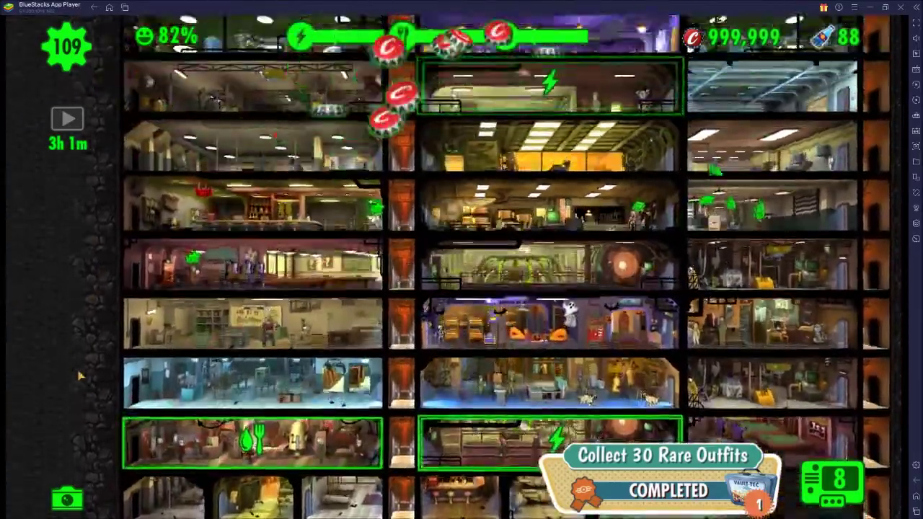
scroll(16, 309, "down", 3)
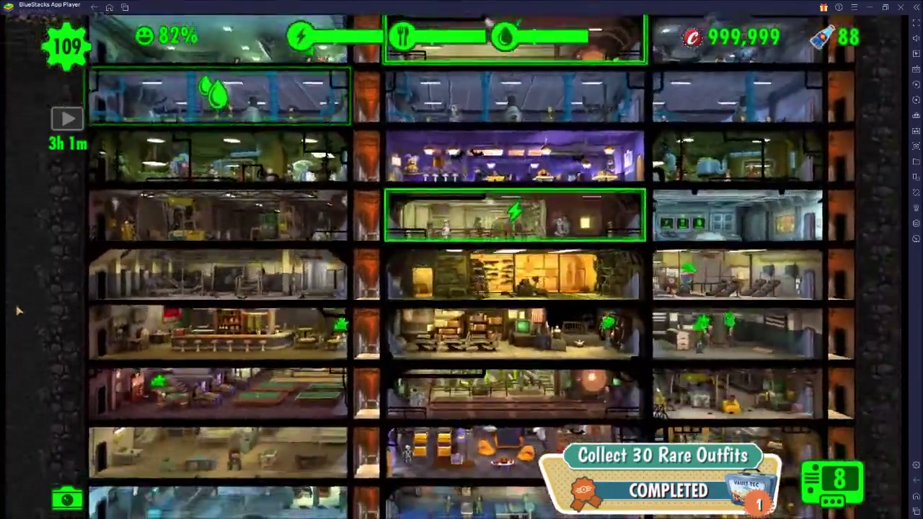
scroll(12, 247, "up", 3)
scroll(13, 248, "down", 3)
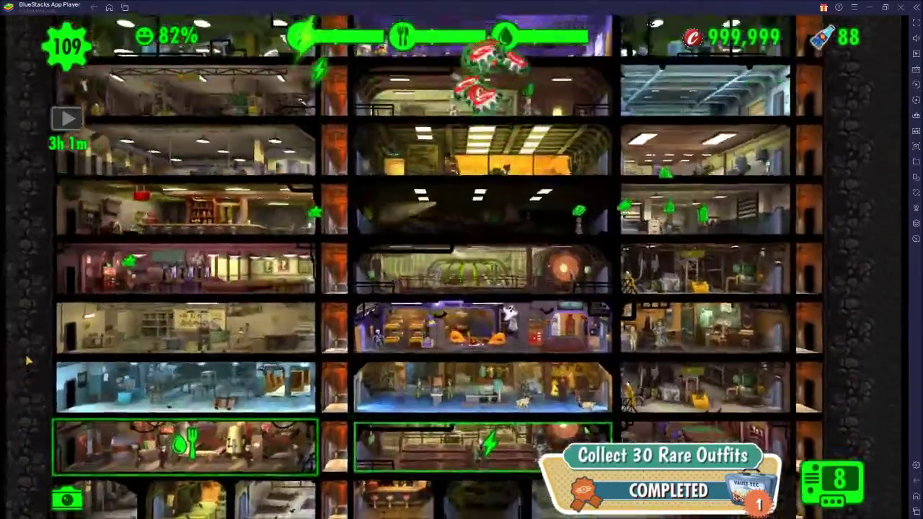
scroll(31, 389, "up", 3)
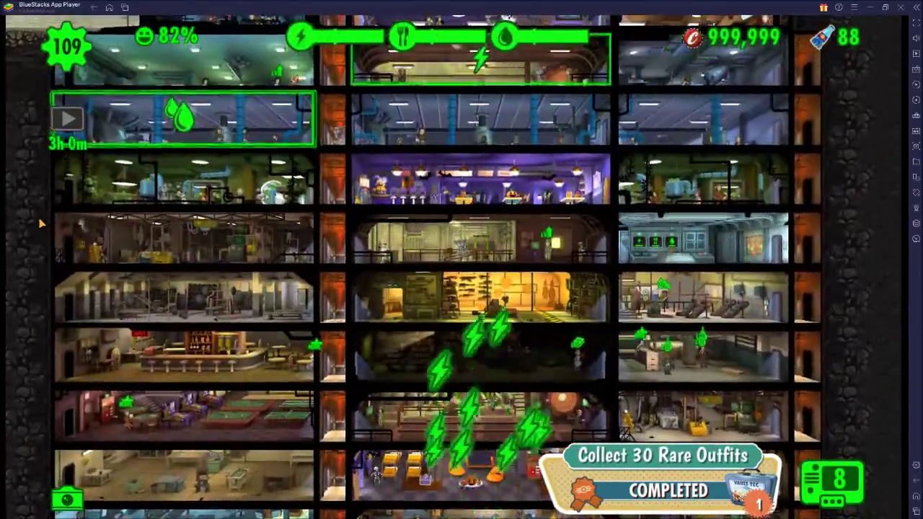
scroll(40, 223, "down", 3)
scroll(31, 261, "up", 3)
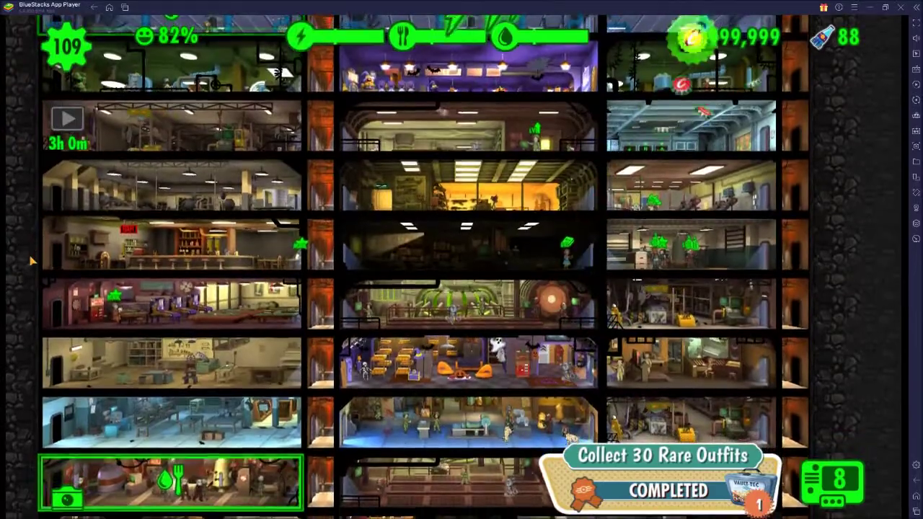
left_click_drag(25, 276, 17, 225)
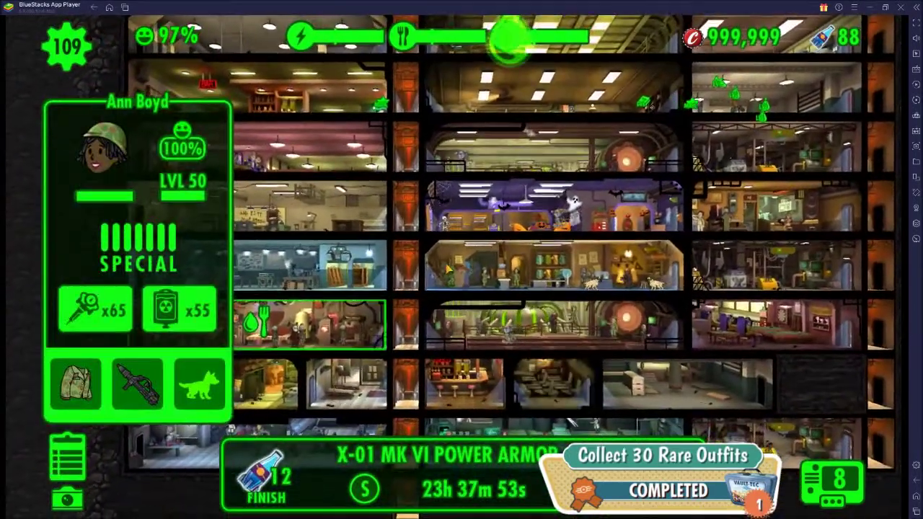
Close the selected dweller's details and inspect the Weapon Plant and the workshop beside it
key("Escape")
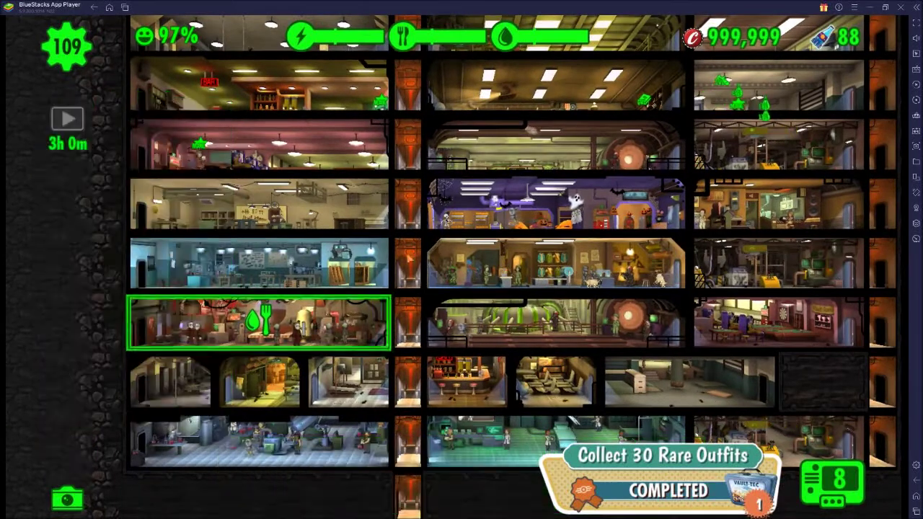
left_click(260, 263)
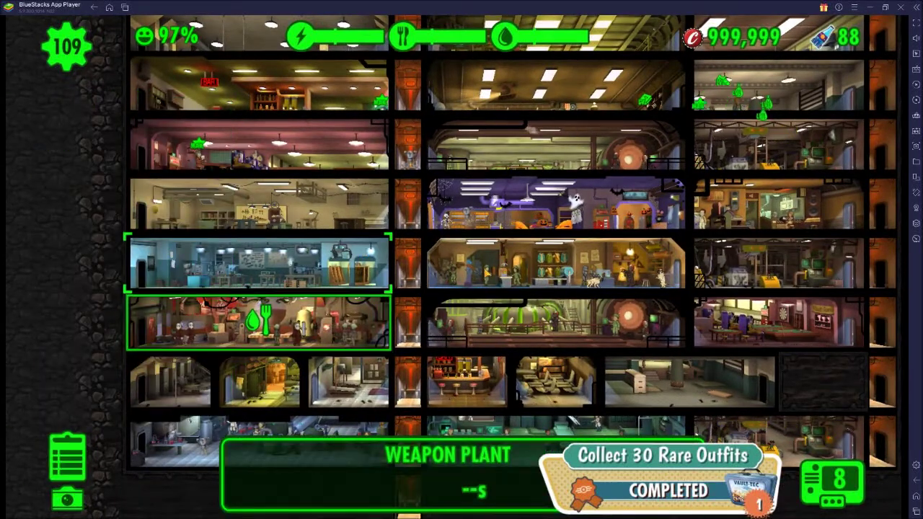
left_click_drag(355, 264, 355, 263)
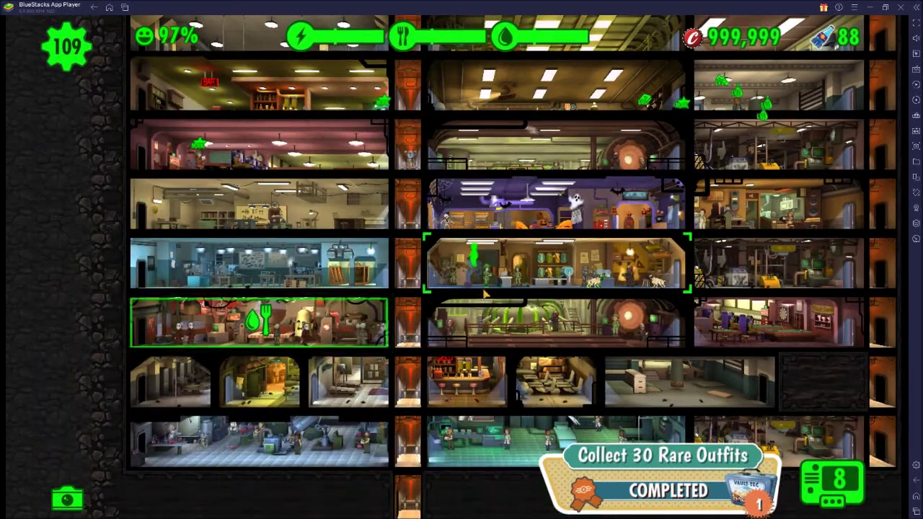
left_click_drag(351, 297, 351, 296)
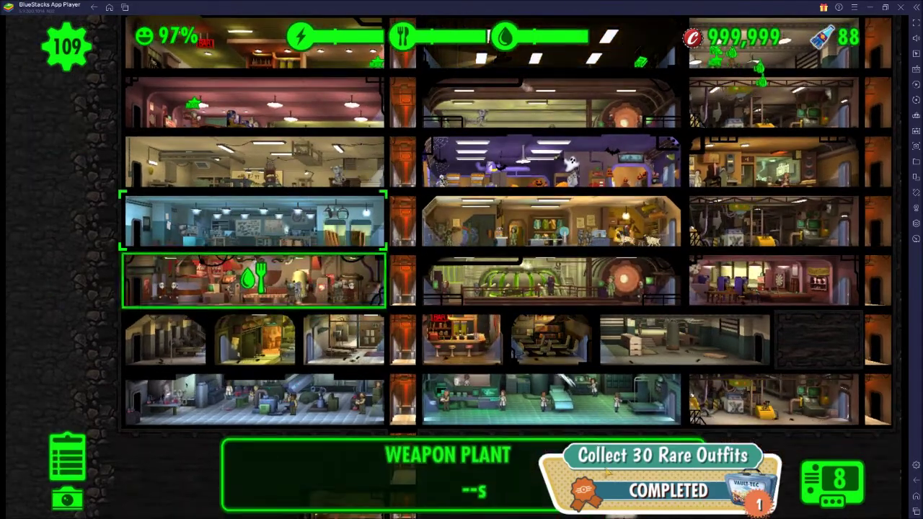
Browse the Weapon Plant's crafting list by rarity and through all weapons down to the recipe-locked ones, then close it
left_click(505, 464)
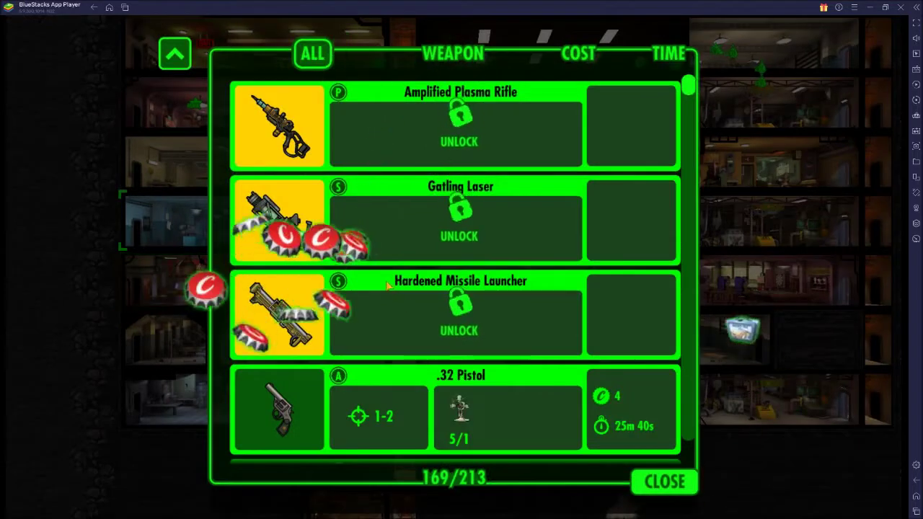
left_click(313, 55)
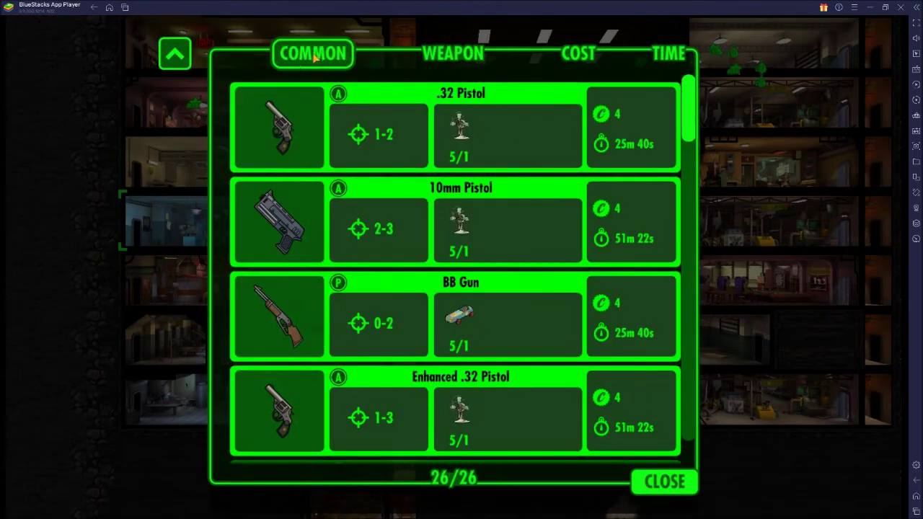
left_click(312, 58)
left_click(308, 59)
left_click(292, 57)
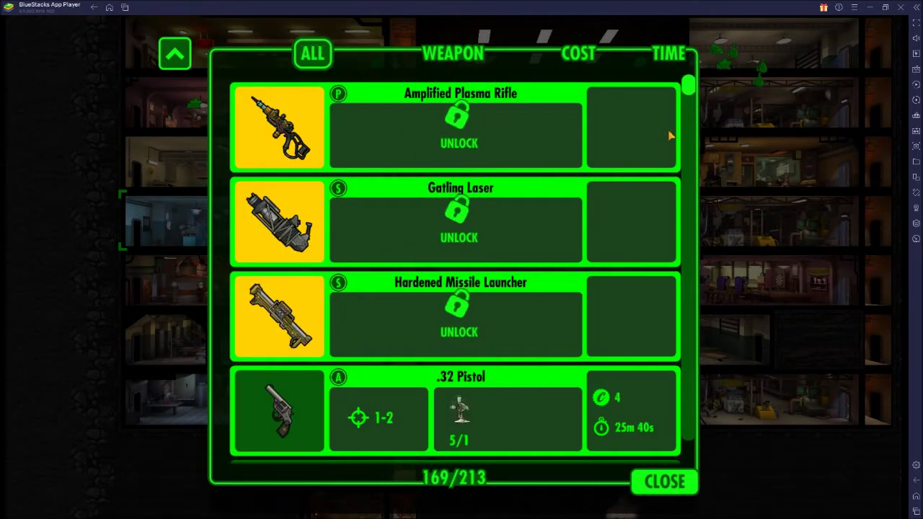
left_click_drag(693, 90, 705, 396)
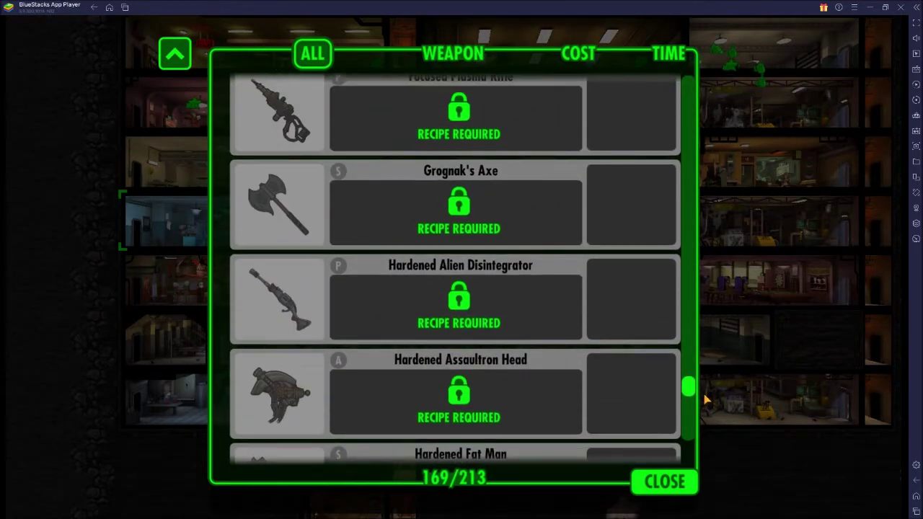
left_click(689, 477)
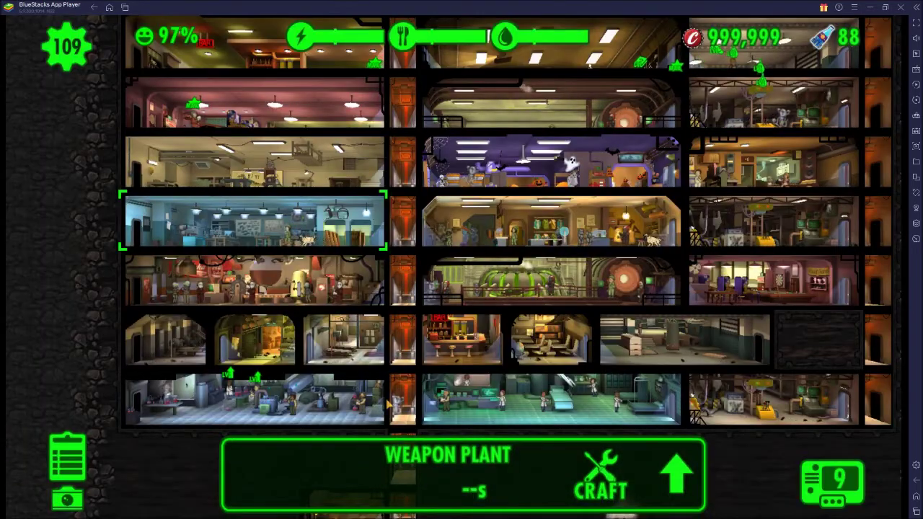
Deselect the Weapon Plant and view the vault's floors from farther out, up towards the surface
scroll(71, 261, "down", 3)
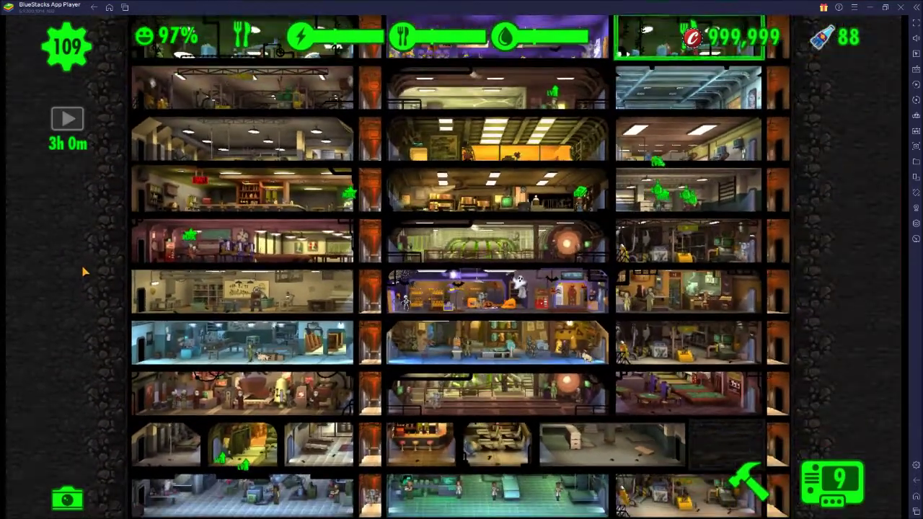
left_click_drag(849, 94, 849, 238)
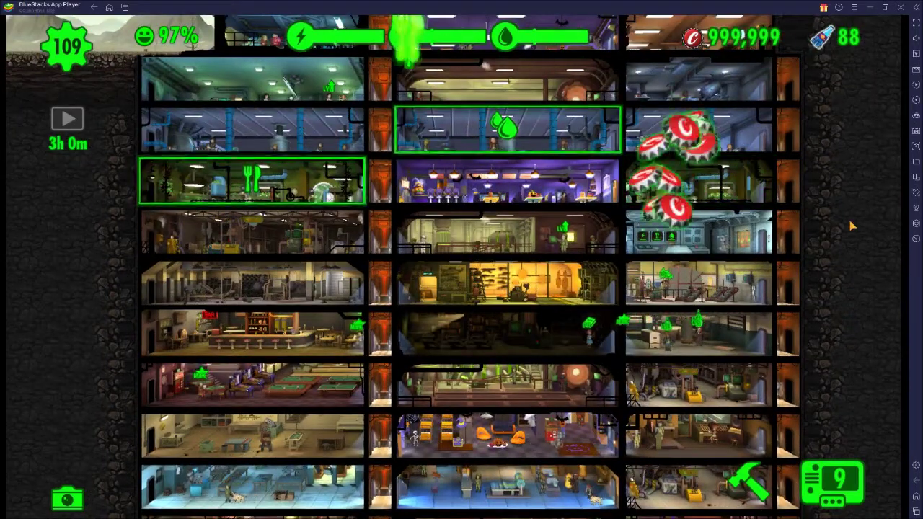